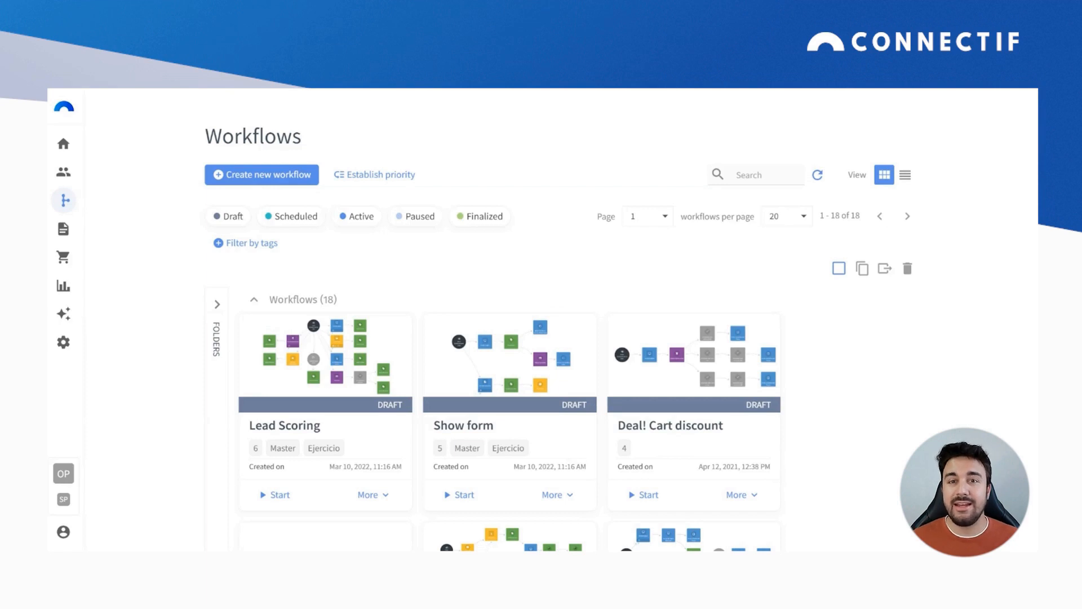
Step: Create a blank workflow and restrict its Start node to contacts with email
click(281, 180)
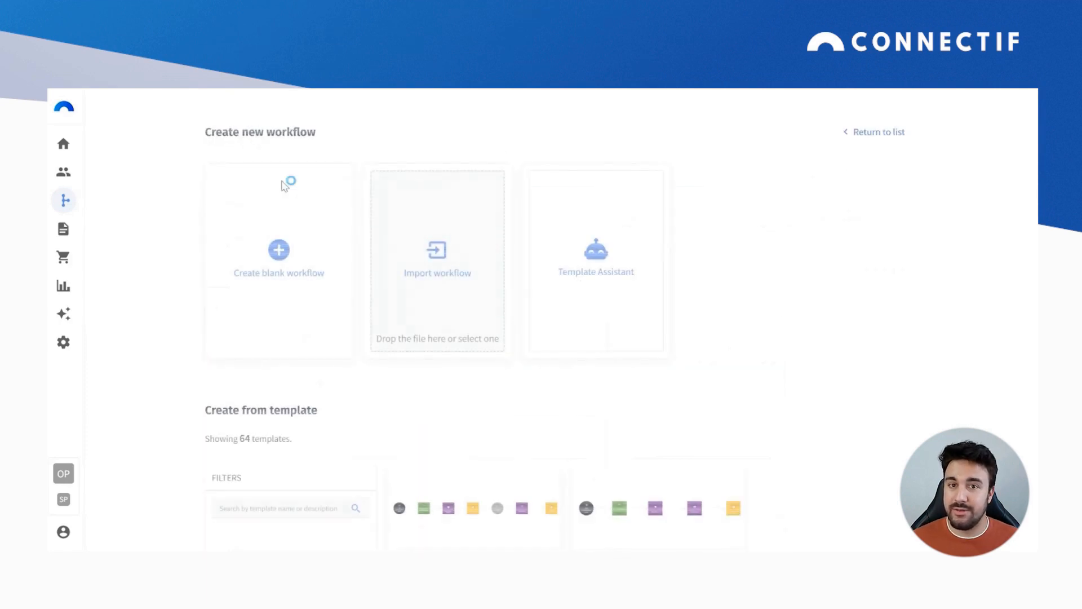
click(277, 251)
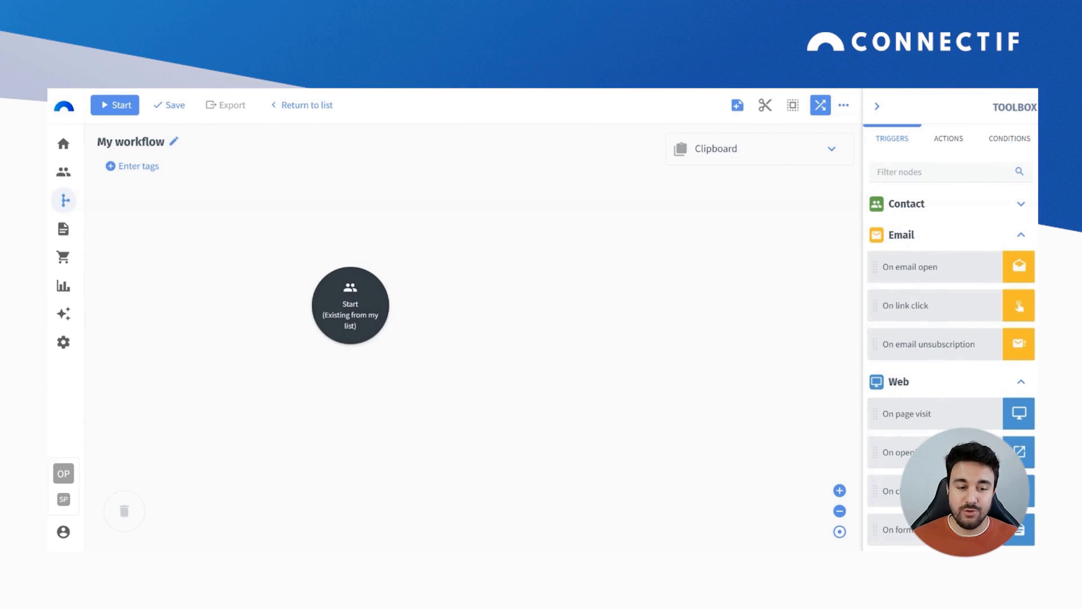
click(338, 296)
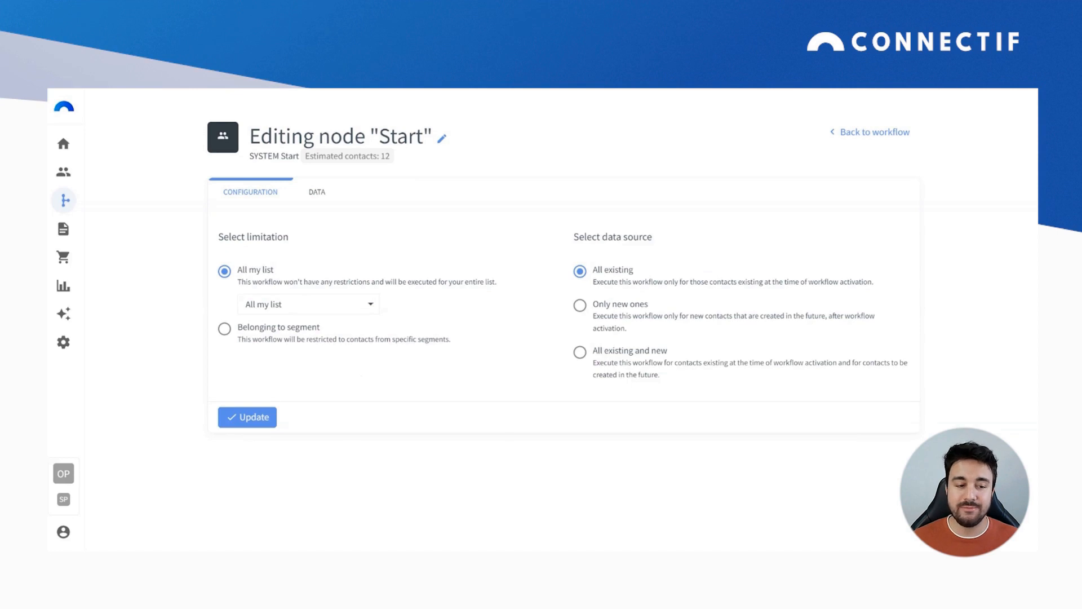
click(332, 308)
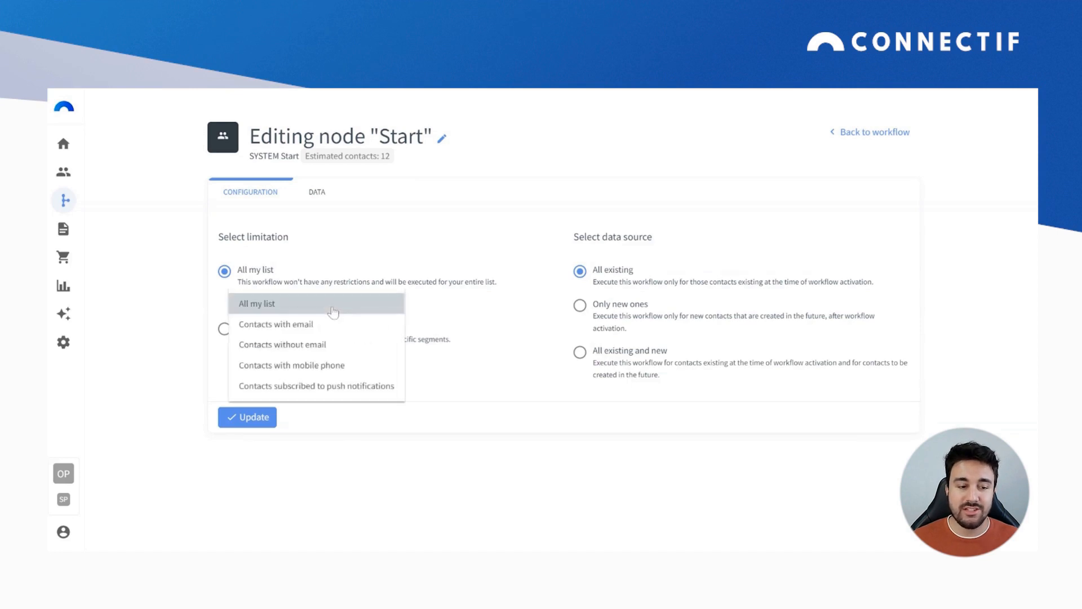
click(310, 325)
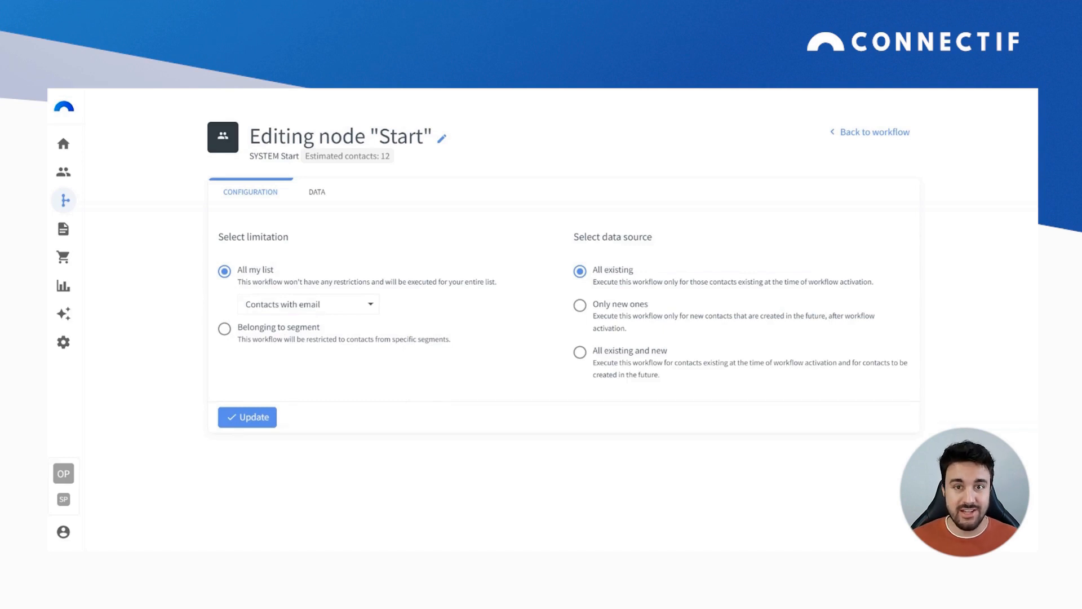
click(266, 418)
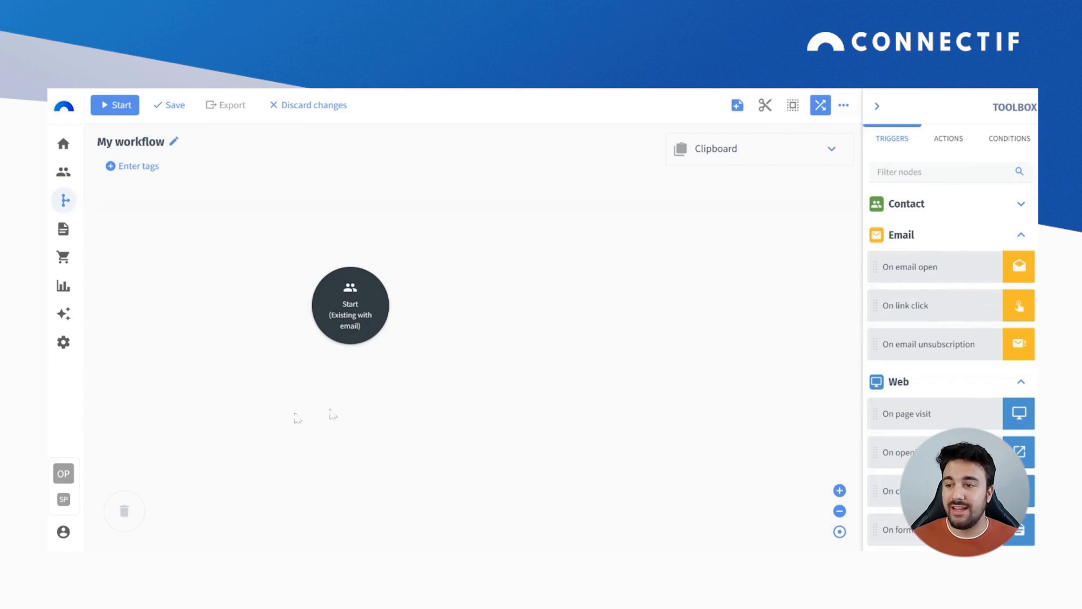
Step: Add a Send Email action to the workflow, connected after the Start node
click(949, 141)
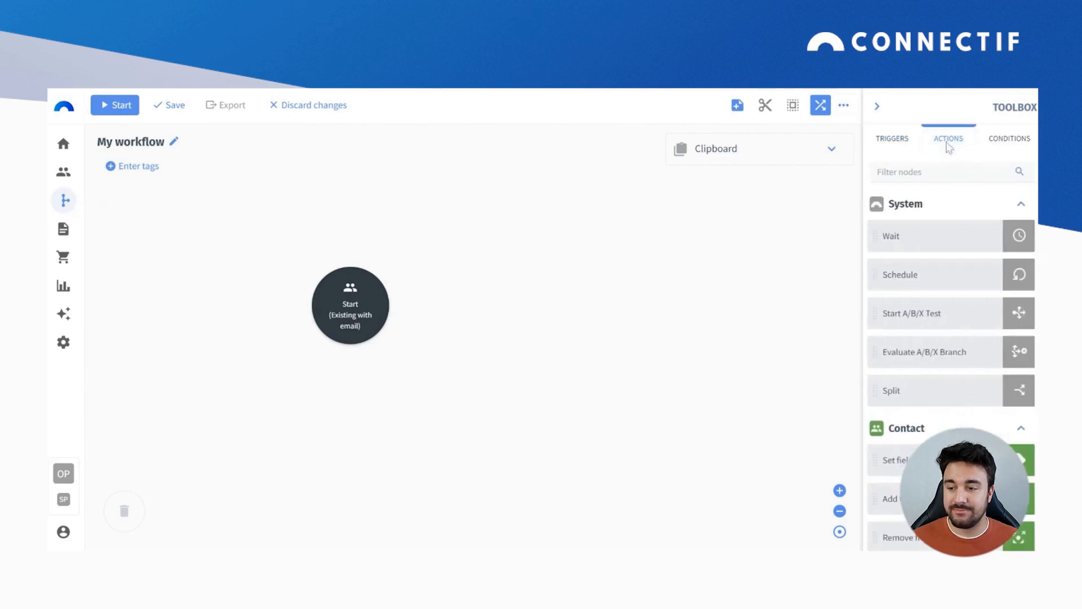
scroll(953, 282, down, 5)
drag(936, 369, 484, 291)
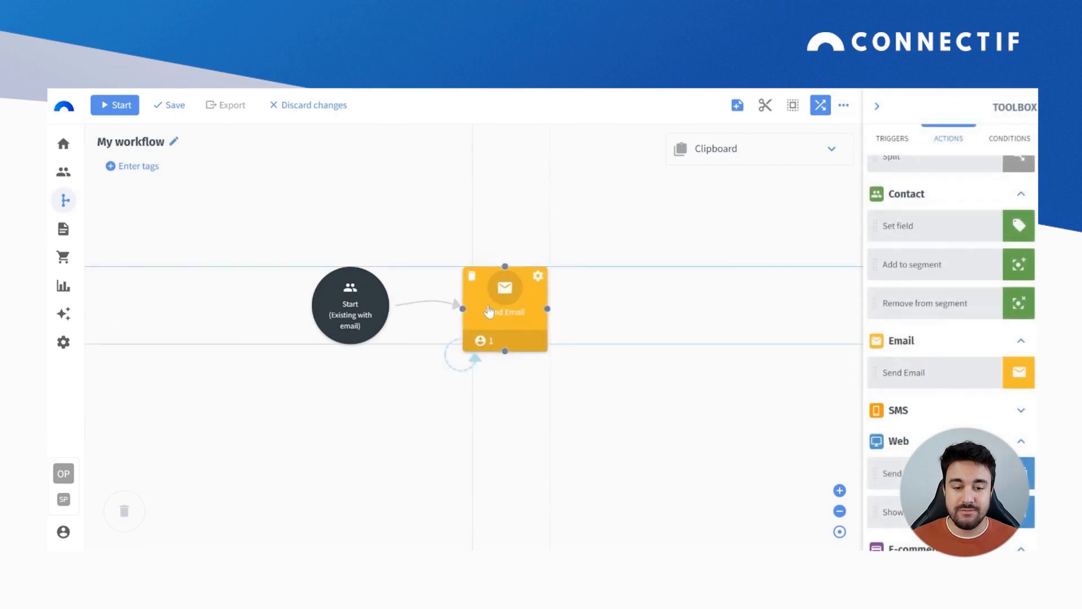
Step: Open the Send Email node's configuration and create new email content for it
click(516, 302)
double_click(516, 301)
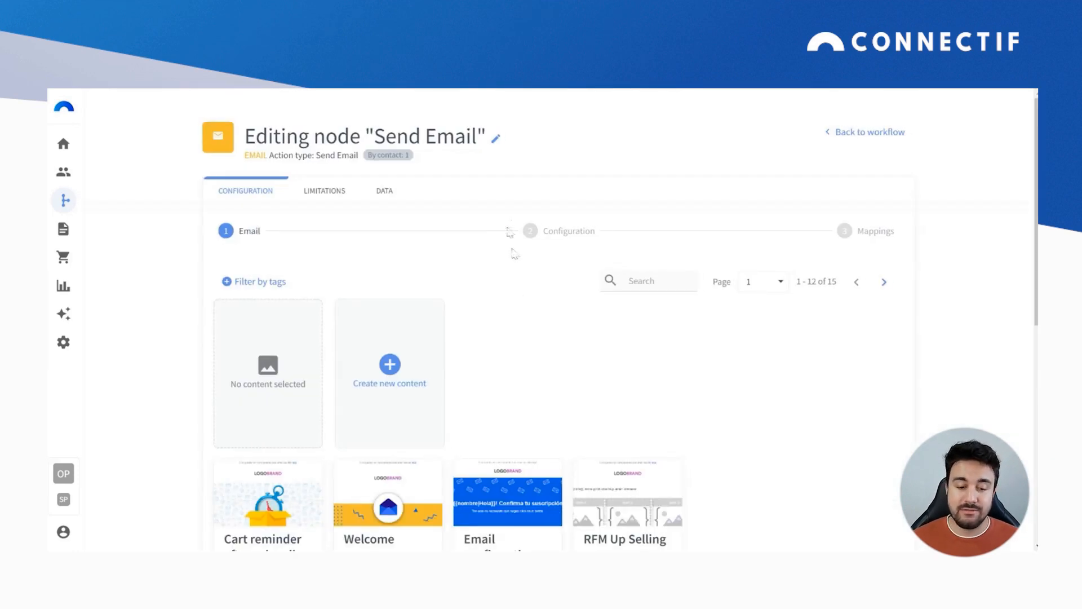
scroll(580, 415, down, 1)
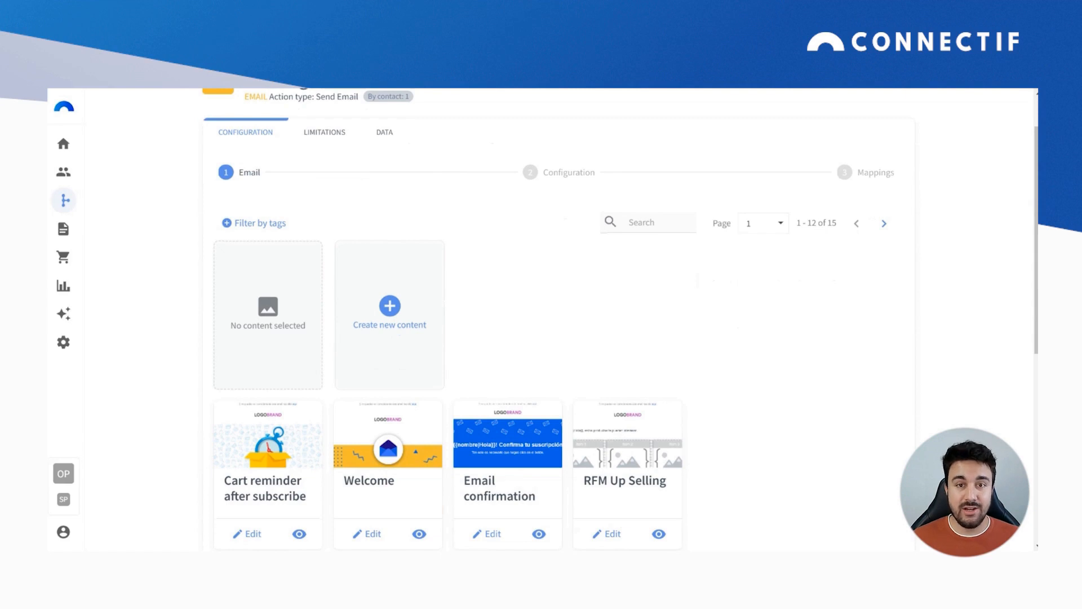
scroll(713, 346, up, 1)
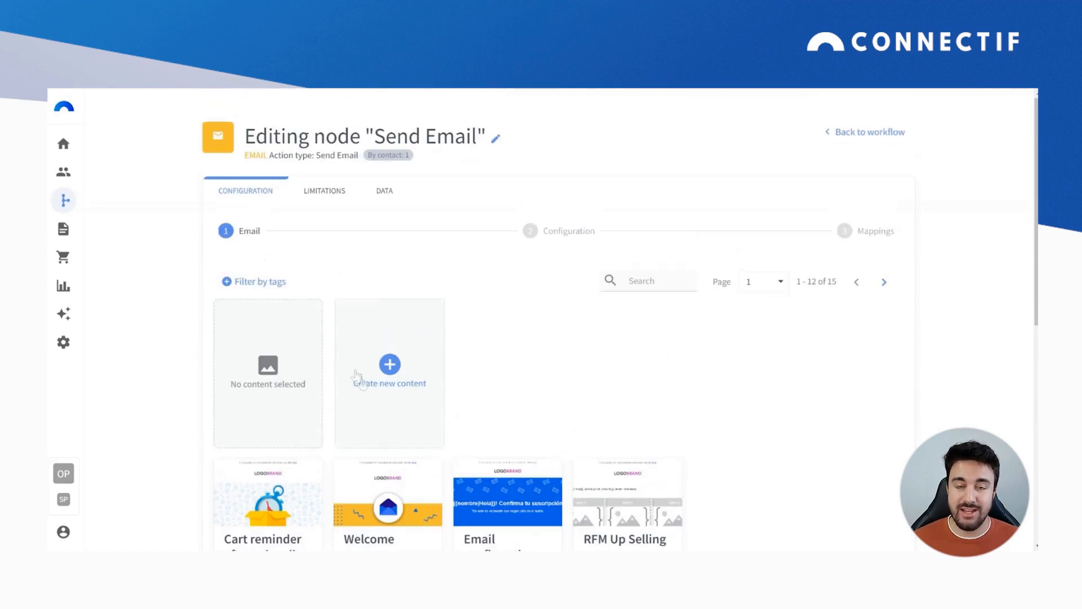
click(390, 363)
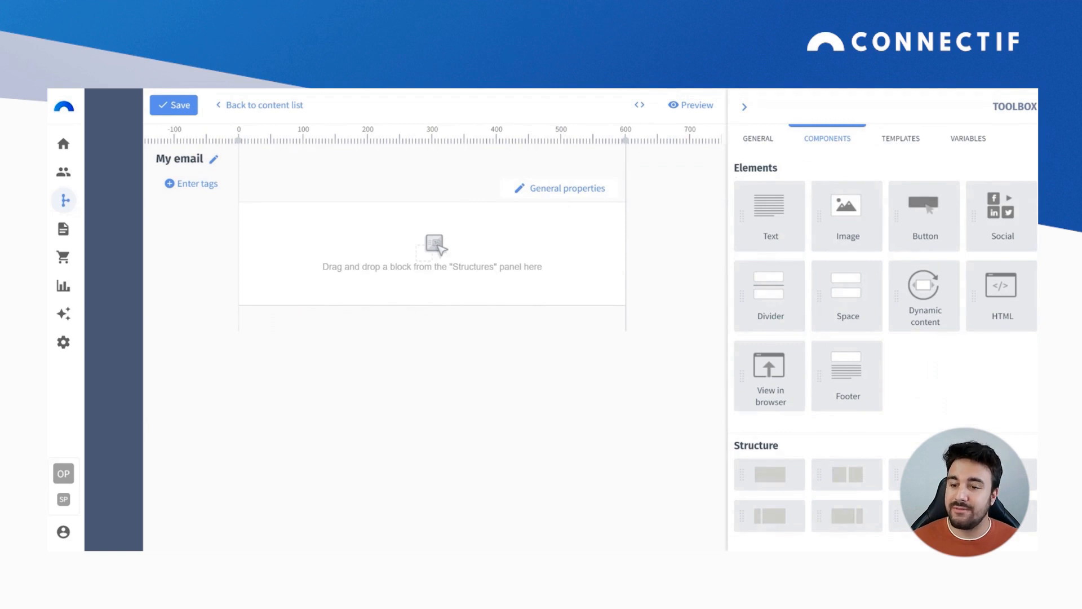
Step: Add a Text element to the email and replace its placeholder content with "Welcome"
drag(784, 212, 447, 243)
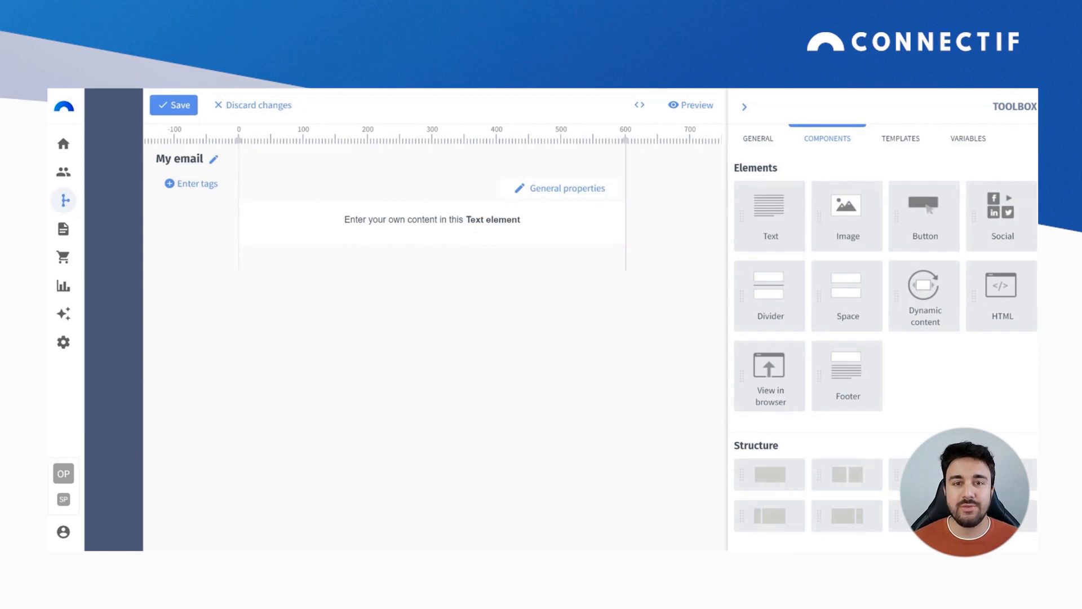
mouse_move(546, 238)
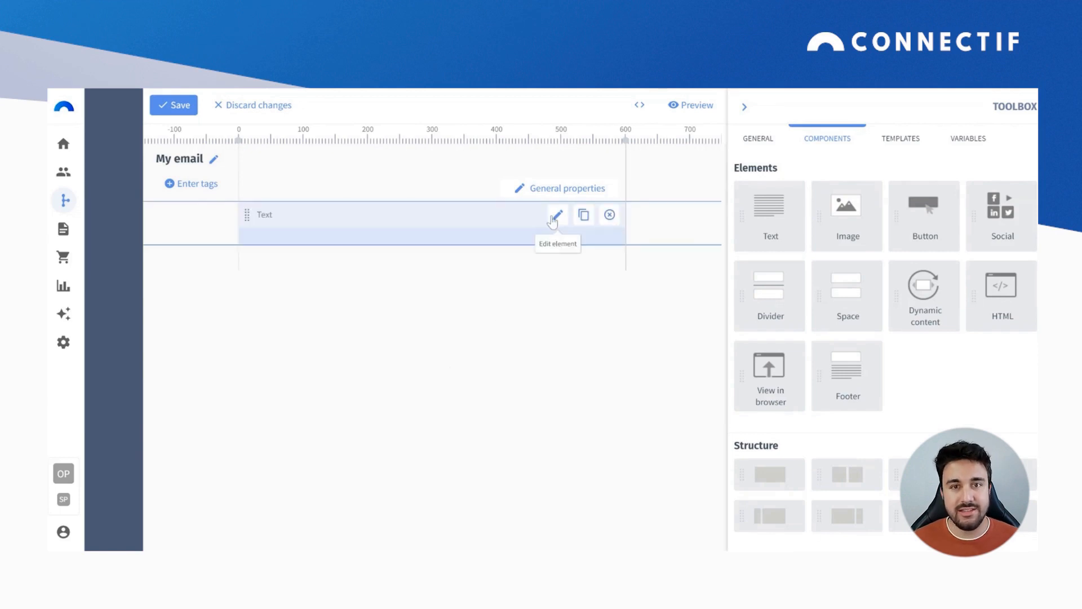
click(553, 221)
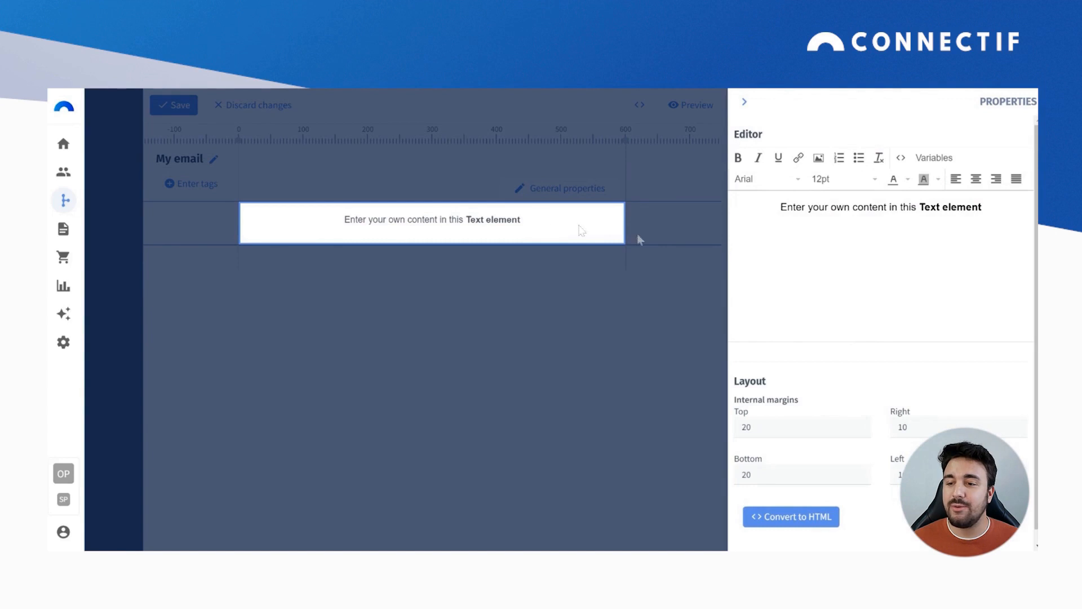
drag(984, 207, 780, 208)
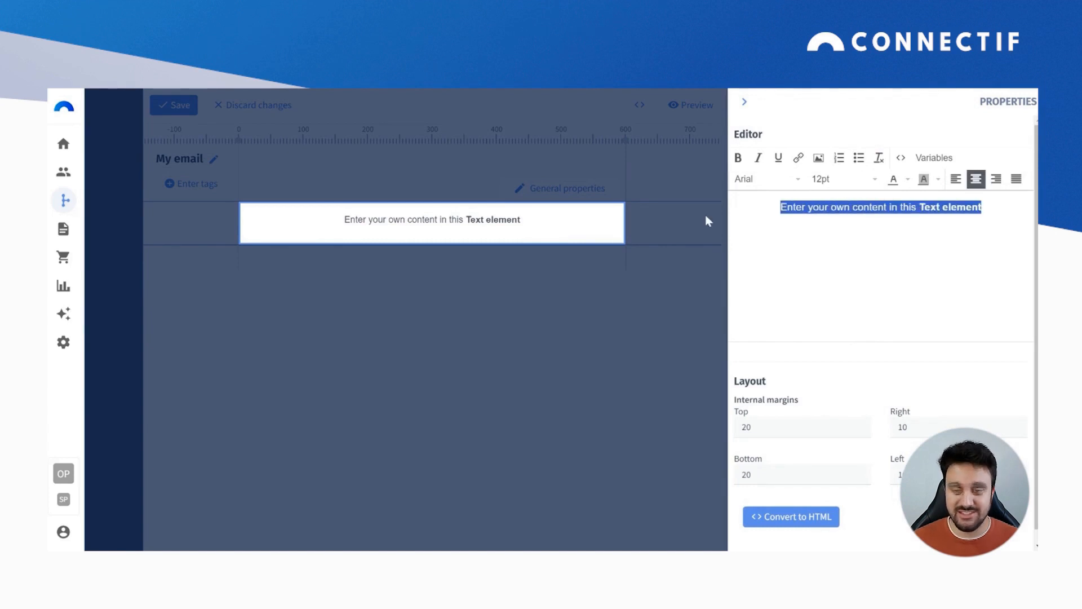
key(BackSpace)
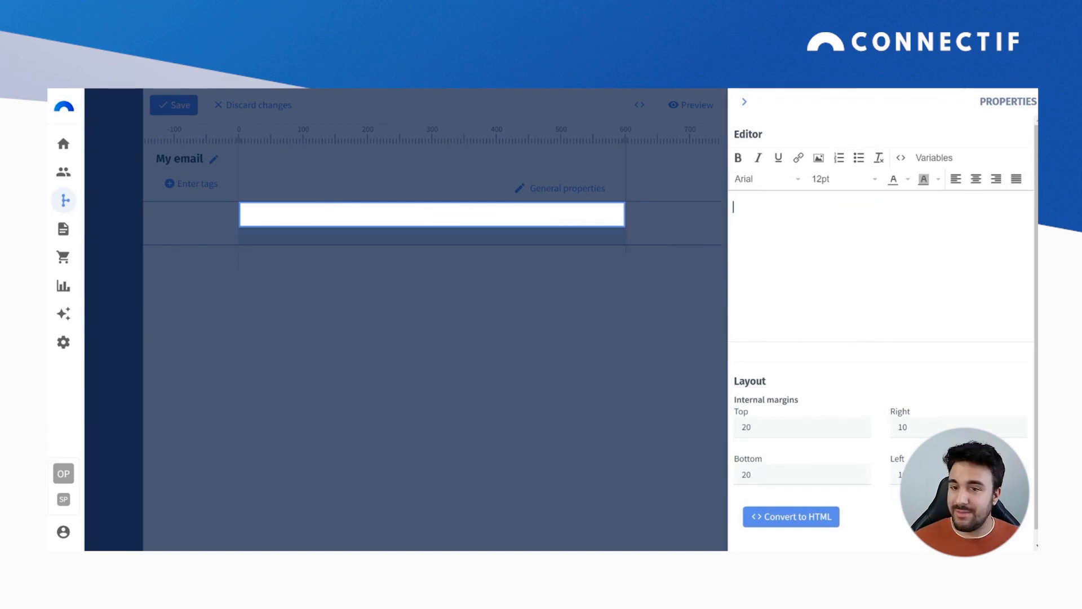
text(Welcome)
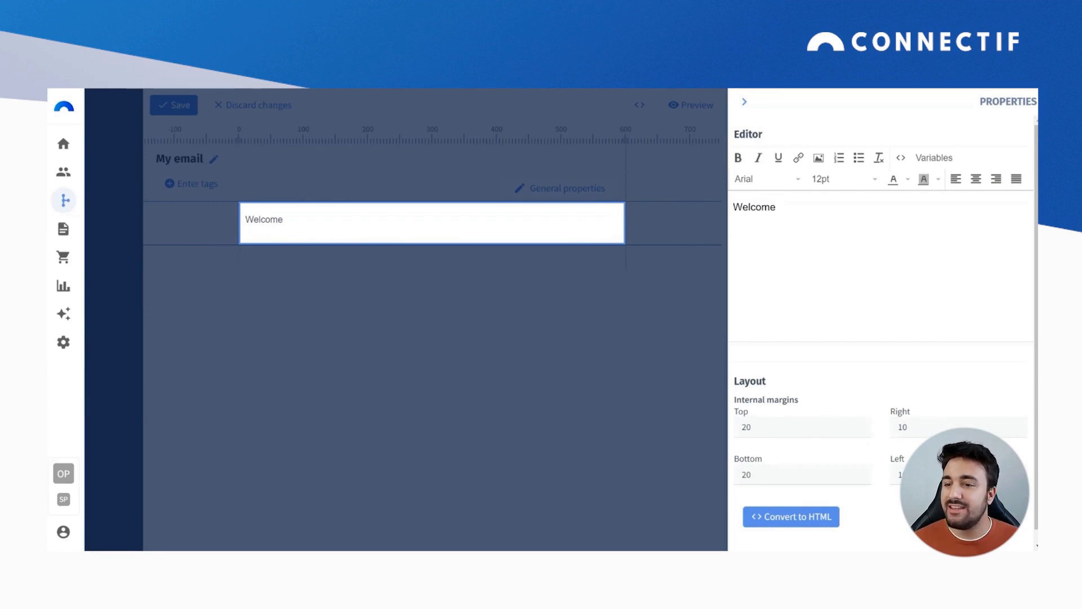
Step: Insert a dynamic variable with the identifier "name" after the Welcome text and finish editing the element
click(933, 159)
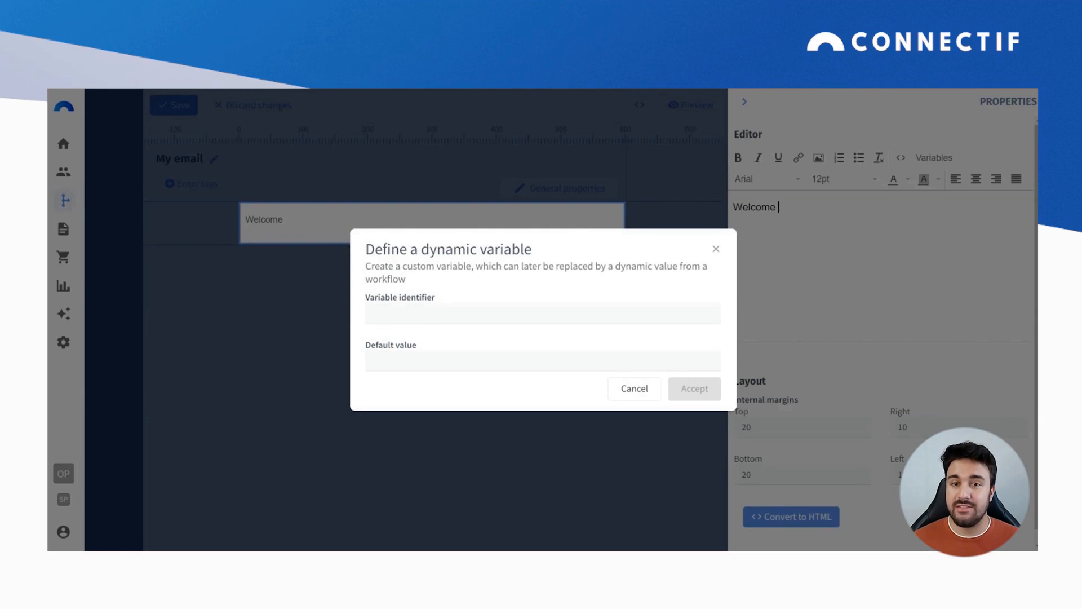
click(380, 309)
text(name)
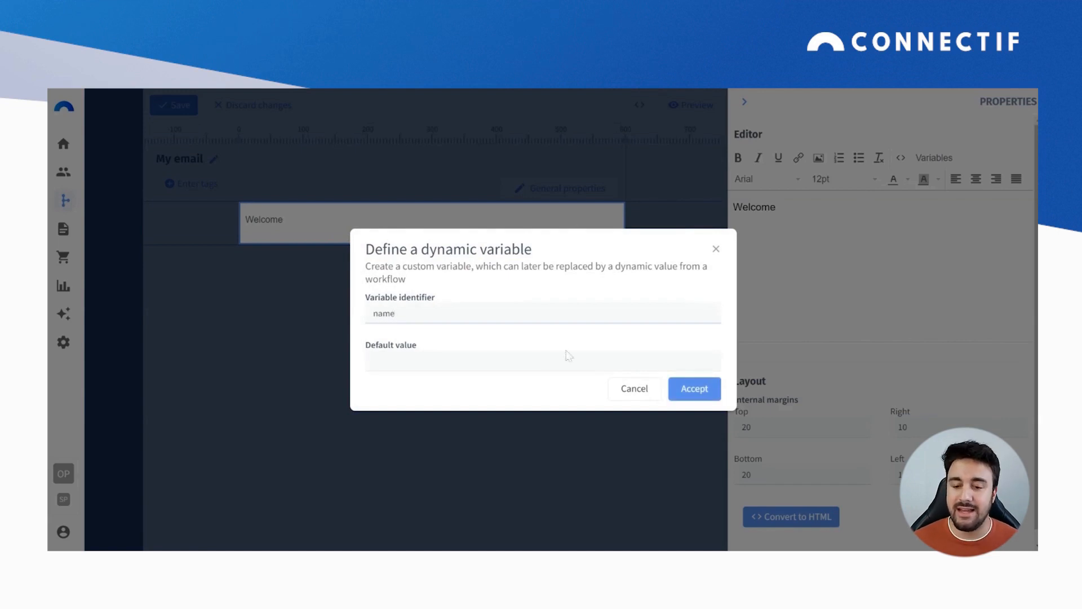
click(680, 389)
click(436, 362)
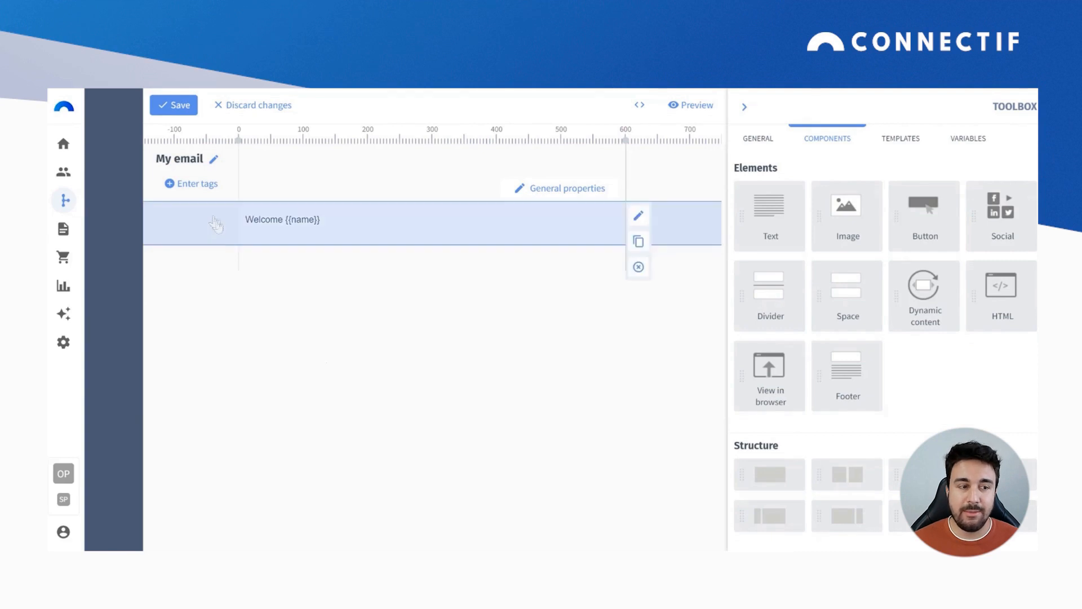
Step: Rename the email content as "Welcome", save it and return to the content list
click(214, 162)
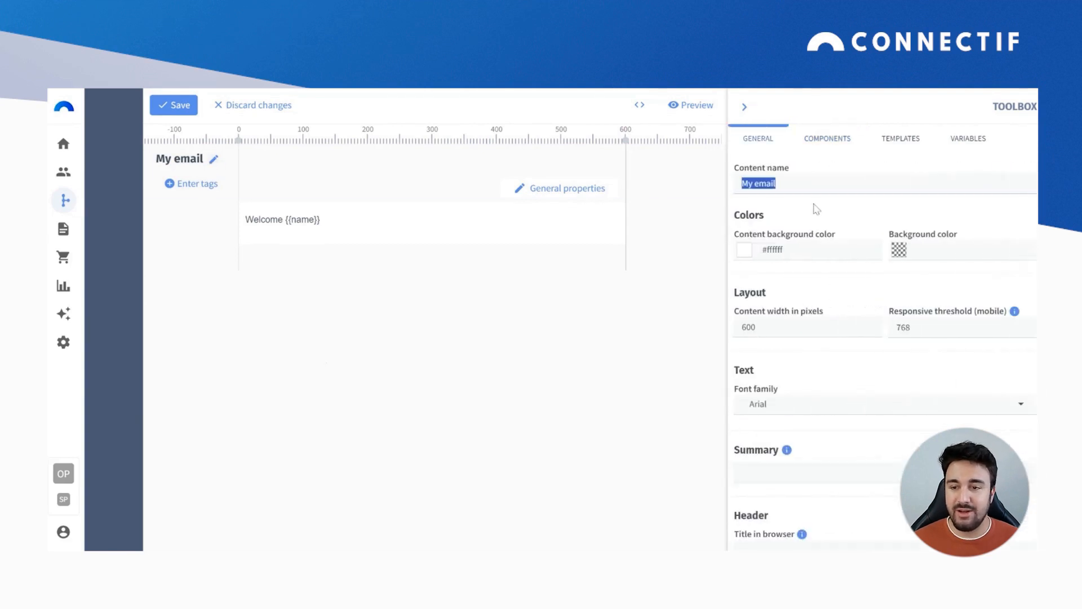
text(Welcome)
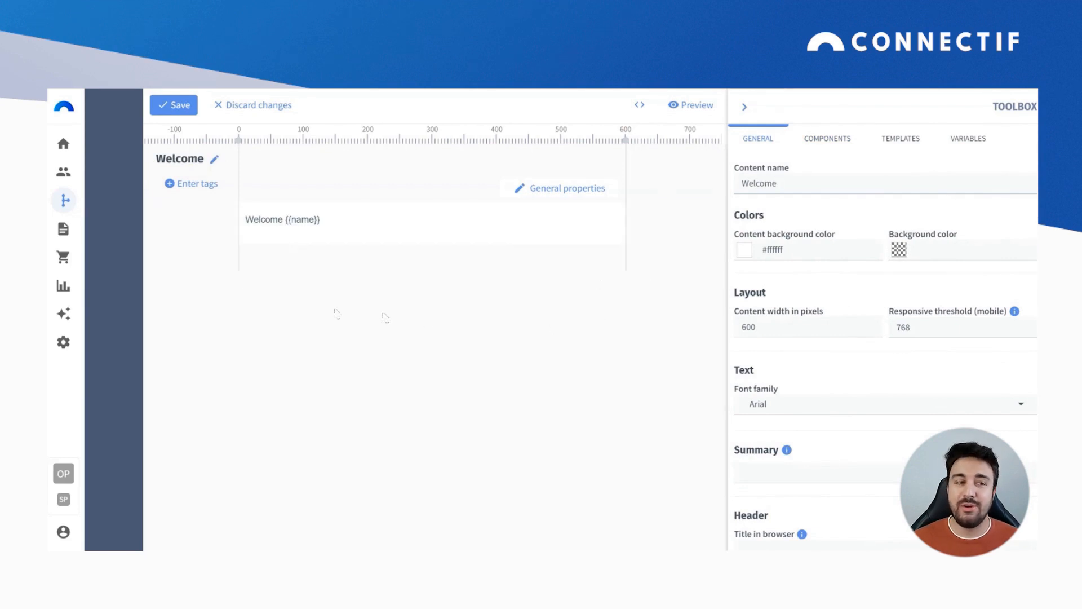
click(178, 113)
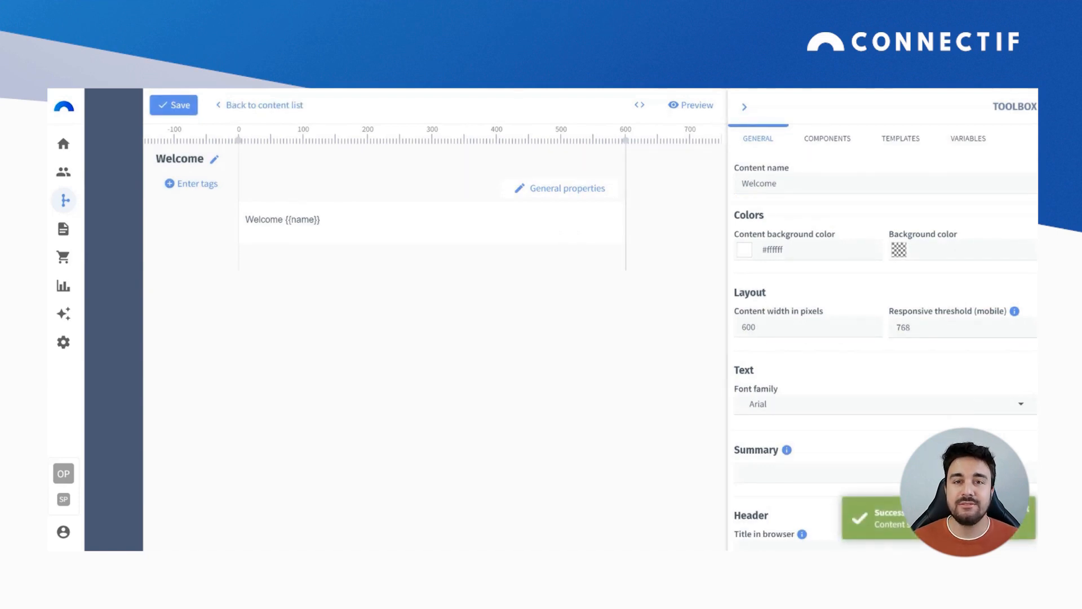
click(241, 107)
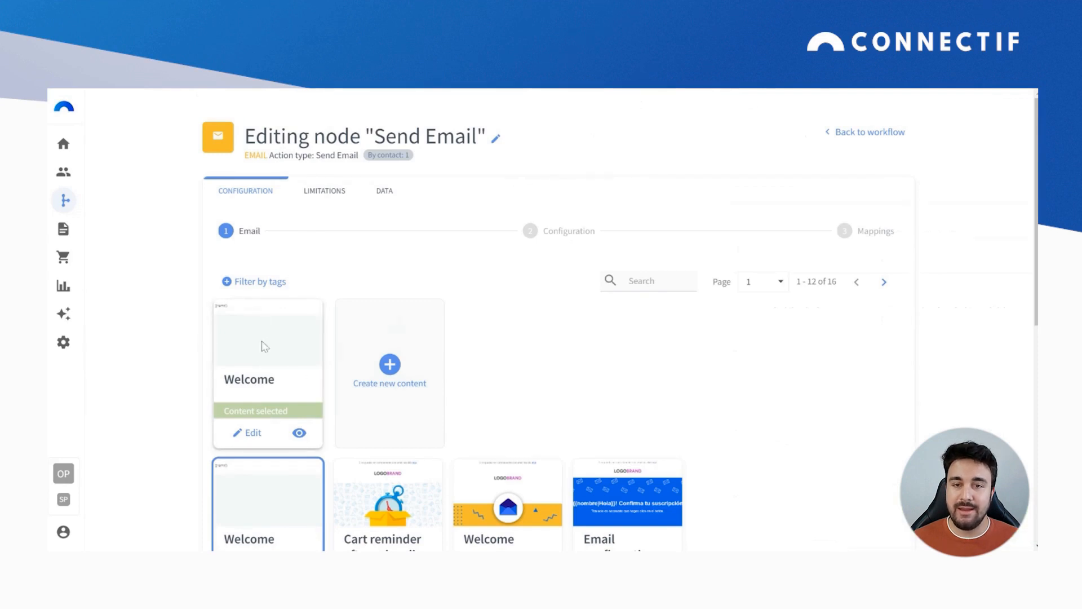
Step: Keep the new Welcome content selected for the node and proceed to the Configuration stage
scroll(532, 342, down, 1)
scroll(536, 347, down, 8)
click(239, 524)
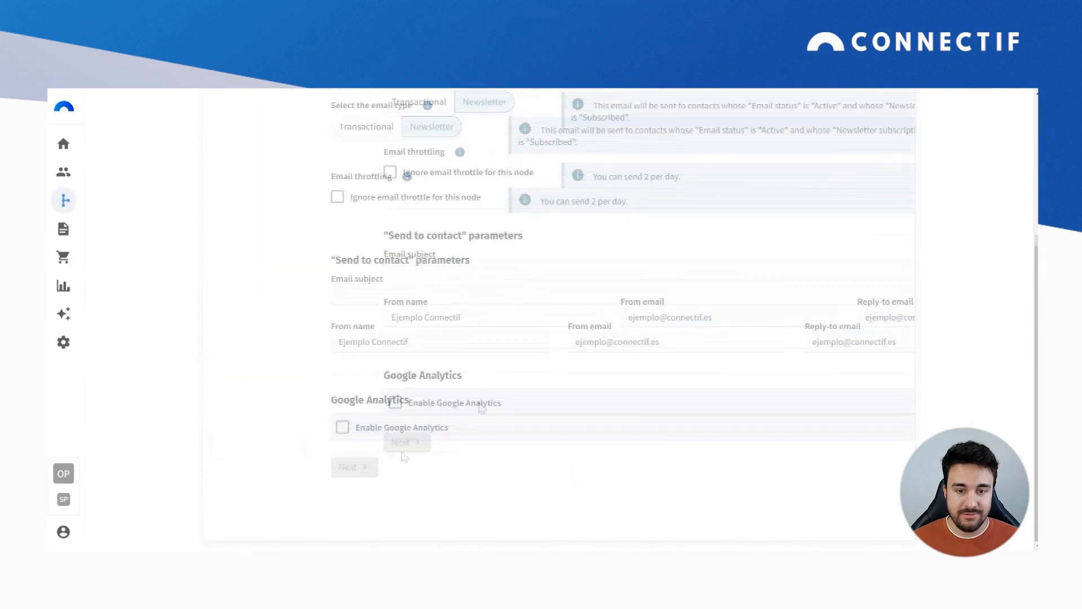
Step: Set the email subject to "Welcome email" in the "Send to contact" parameters
scroll(607, 331, up, 10)
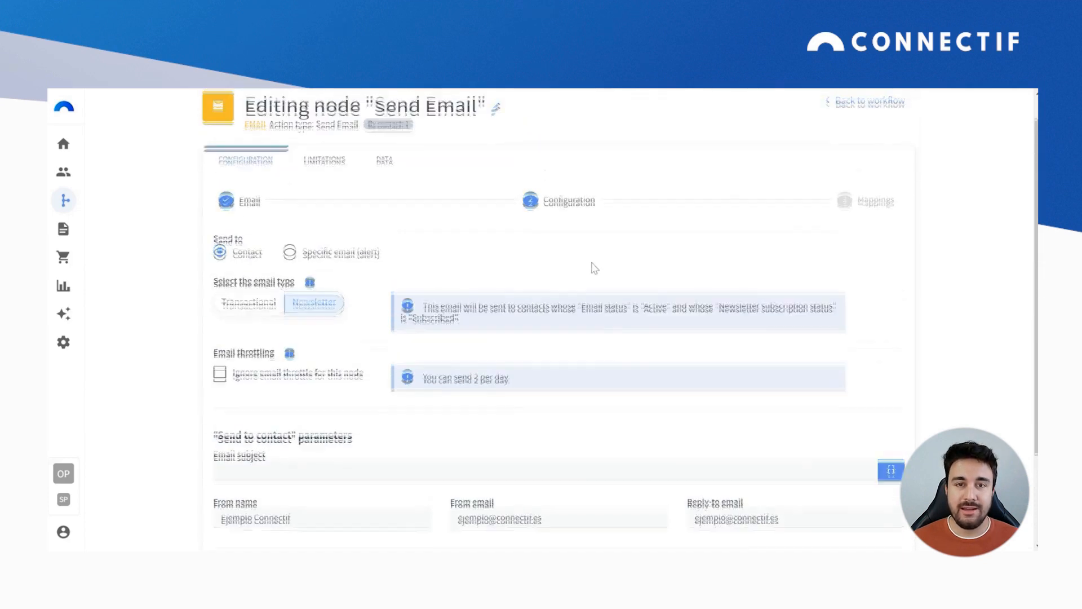
scroll(595, 268, up, 1)
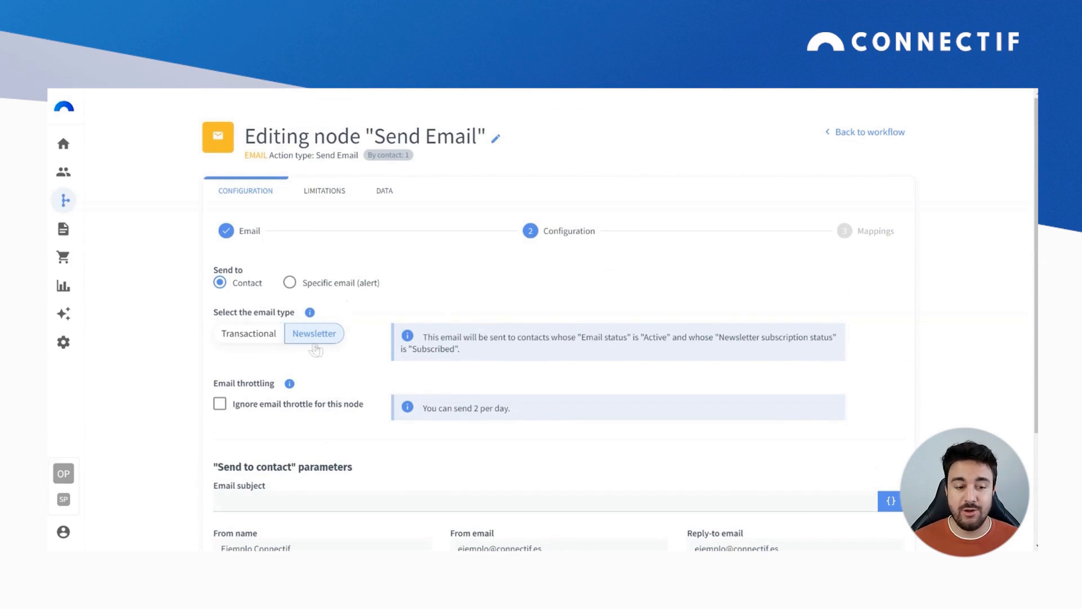
scroll(339, 355, down, 1)
scroll(344, 361, down, 1)
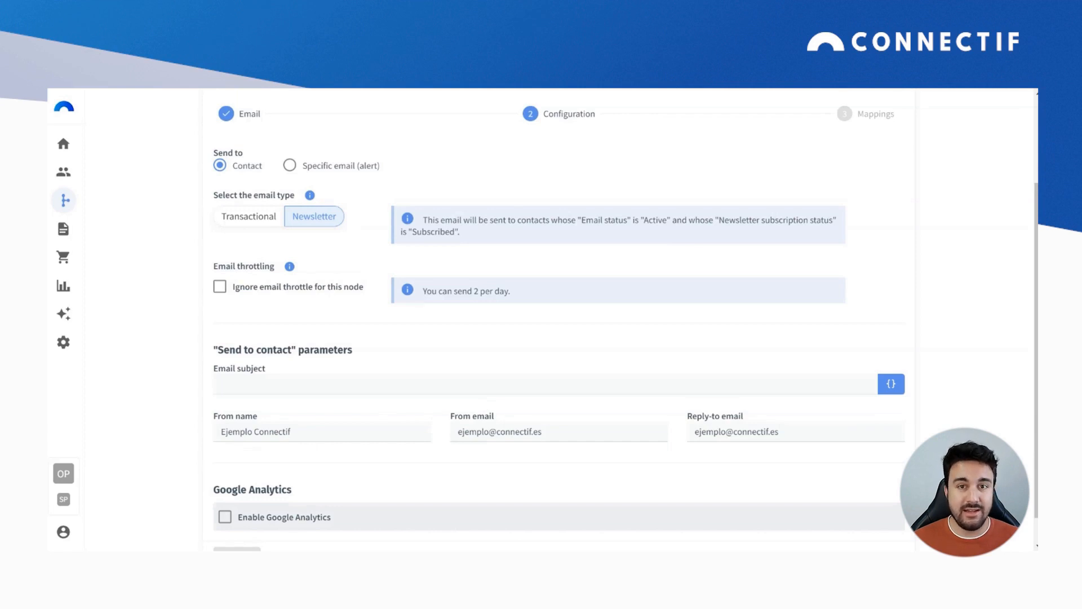
click(222, 384)
text(Welcome email)
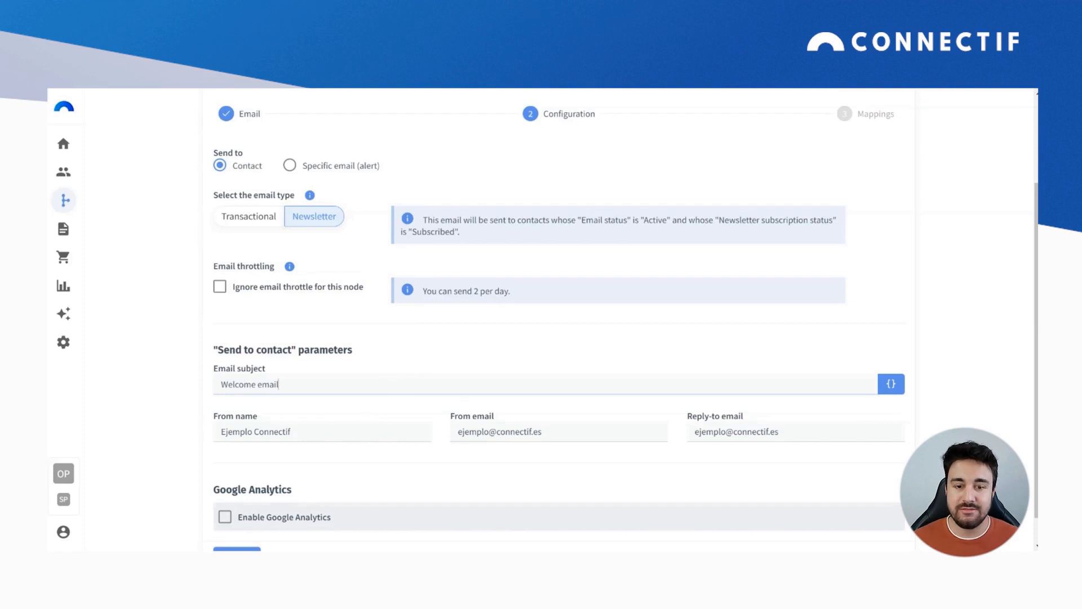
Step: Enable Google Analytics for the email and proceed to the Mappings stage
scroll(380, 394, down, 1)
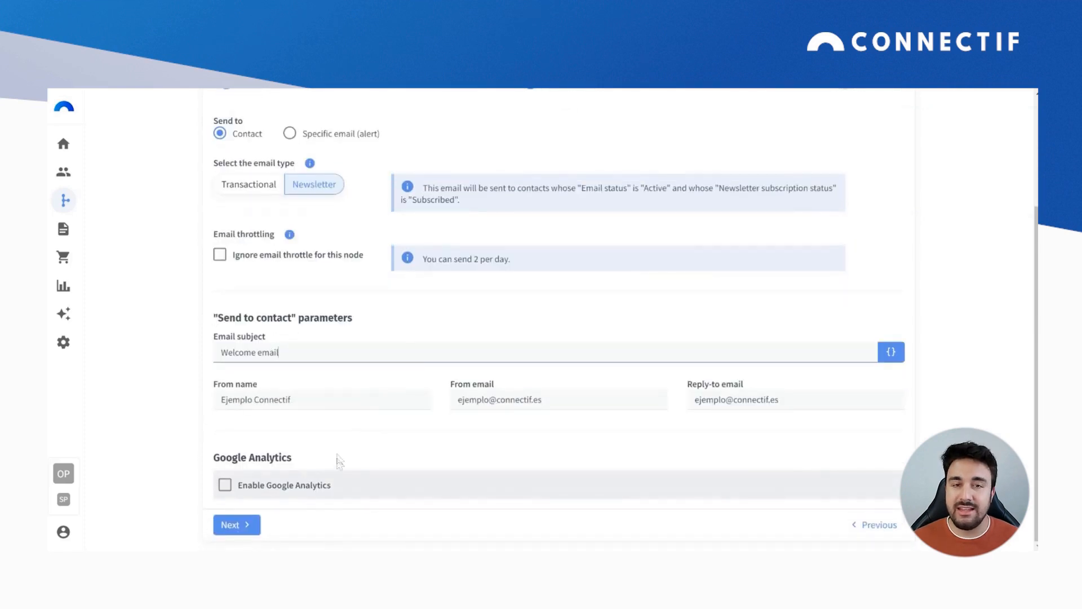
click(254, 493)
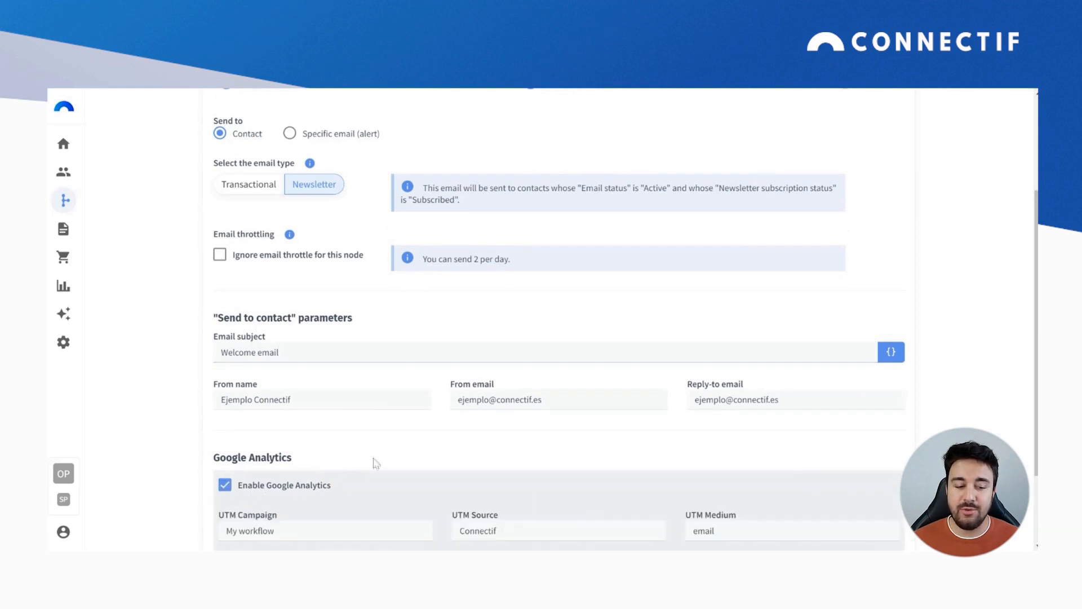
scroll(373, 455, down, 2)
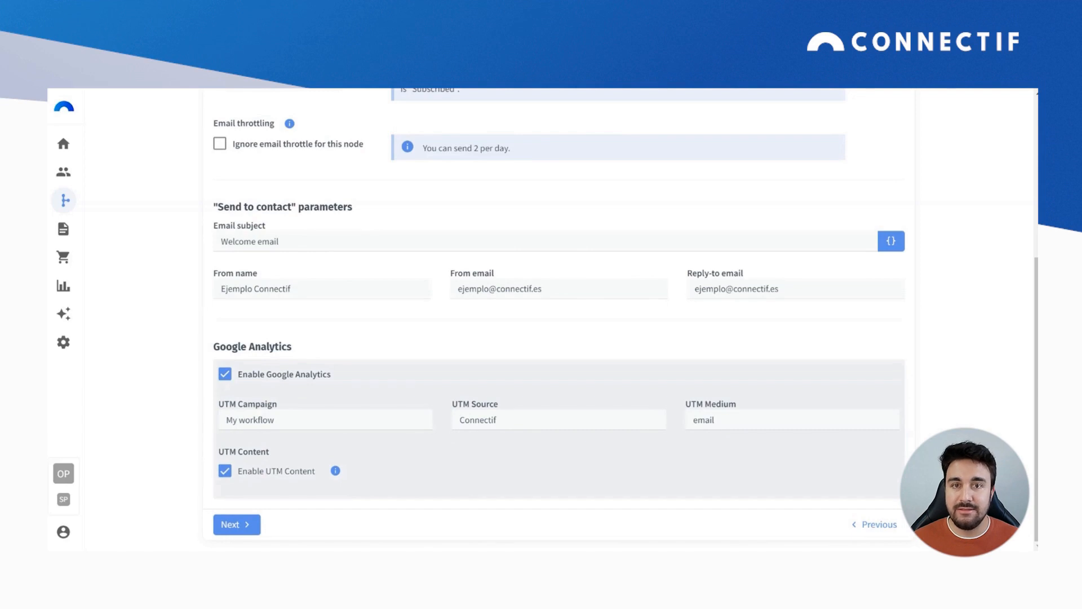
click(221, 528)
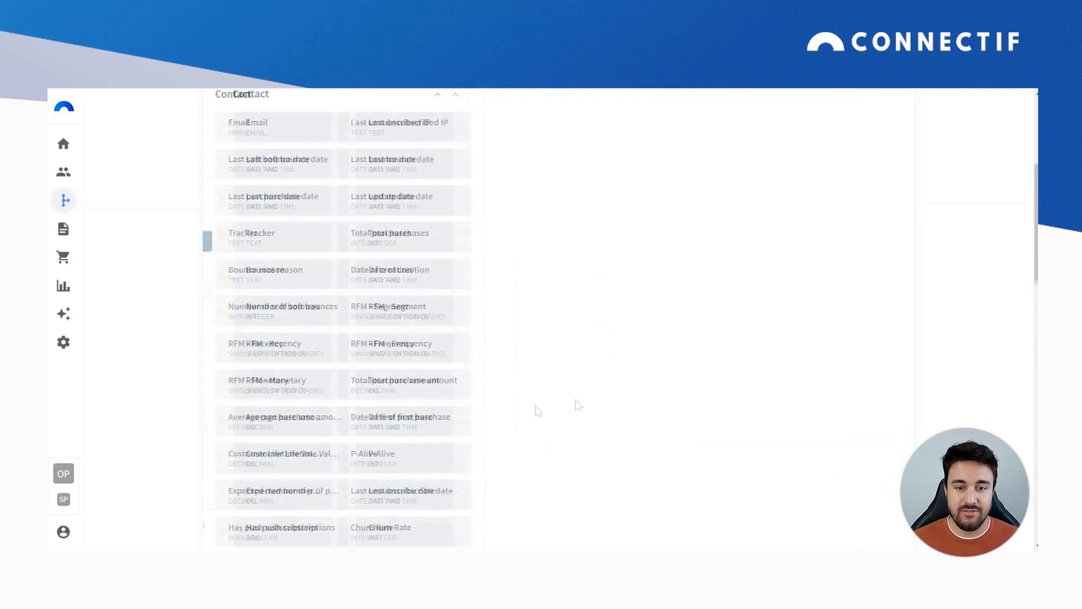
scroll(600, 402, up, 5)
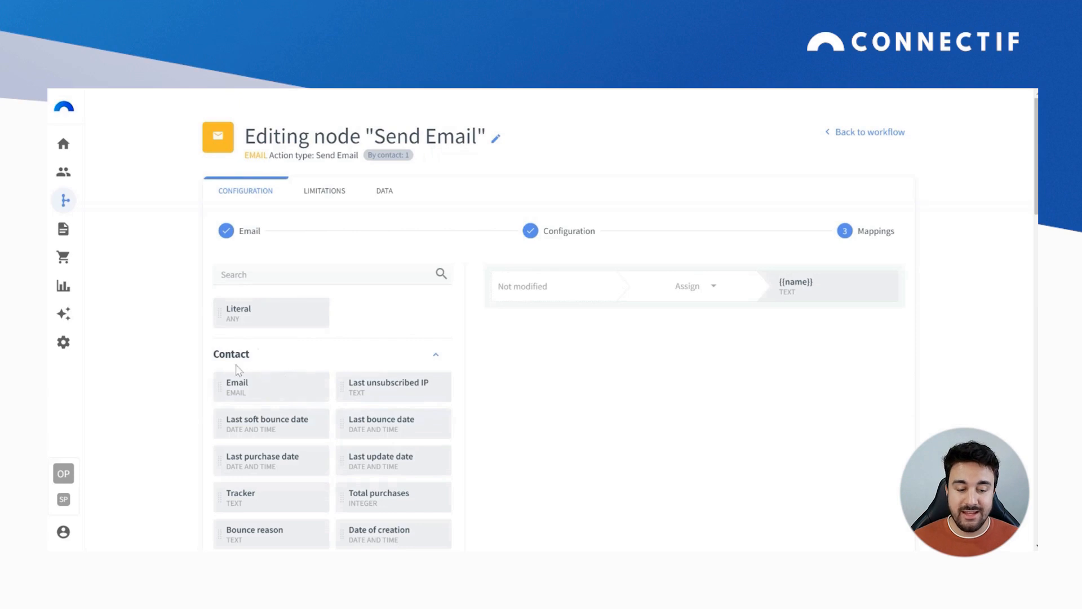
Step: Map the contact's Name field to the {{name}} variable of the email, using the Assign operation
scroll(237, 371, down, 1)
scroll(235, 371, down, 7)
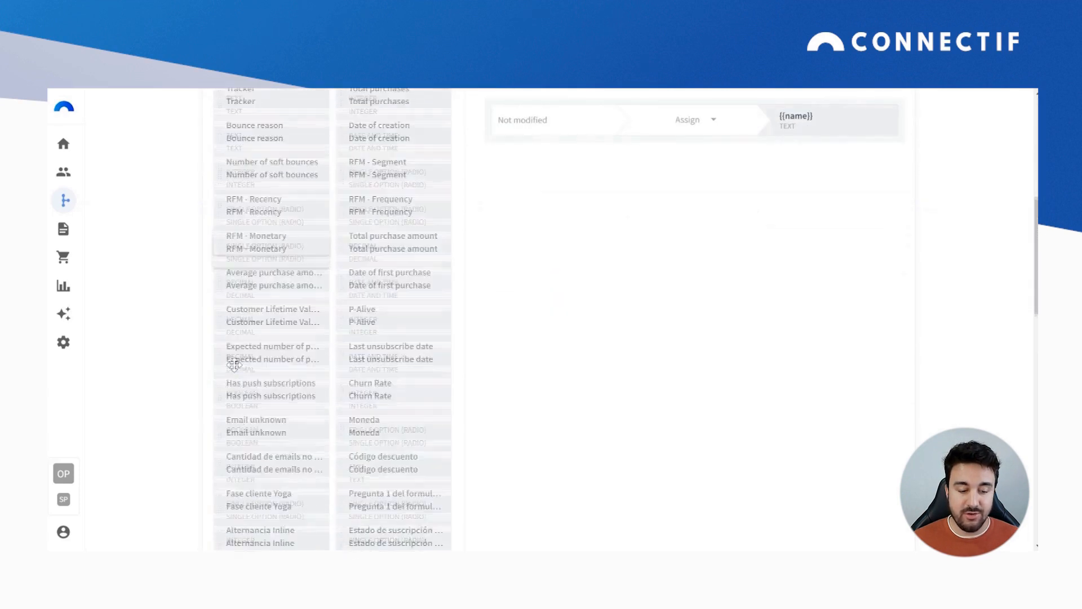
scroll(234, 361, down, 6)
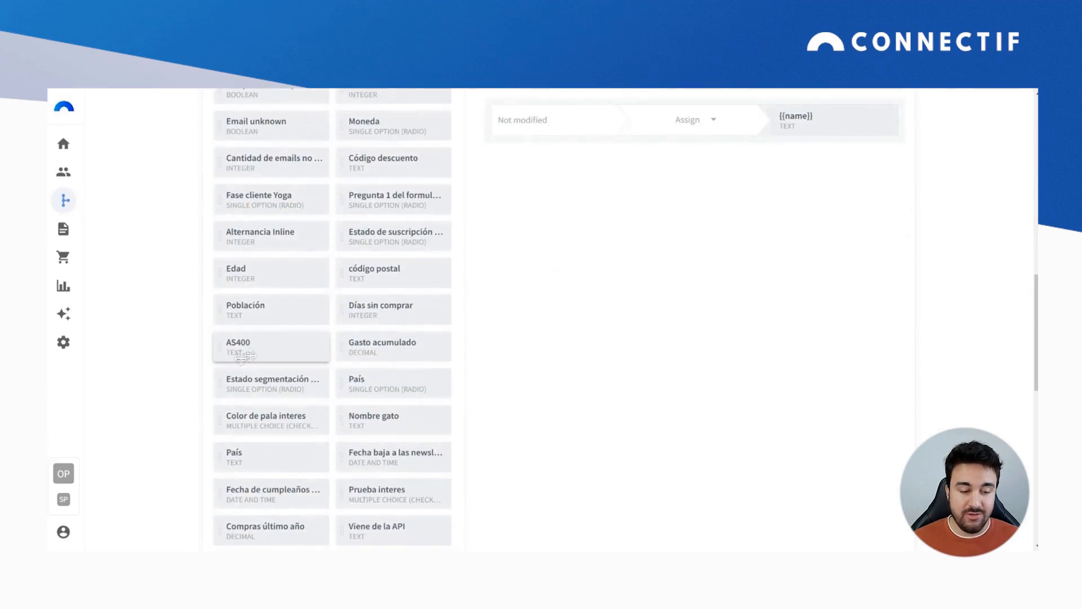
scroll(234, 348, down, 8)
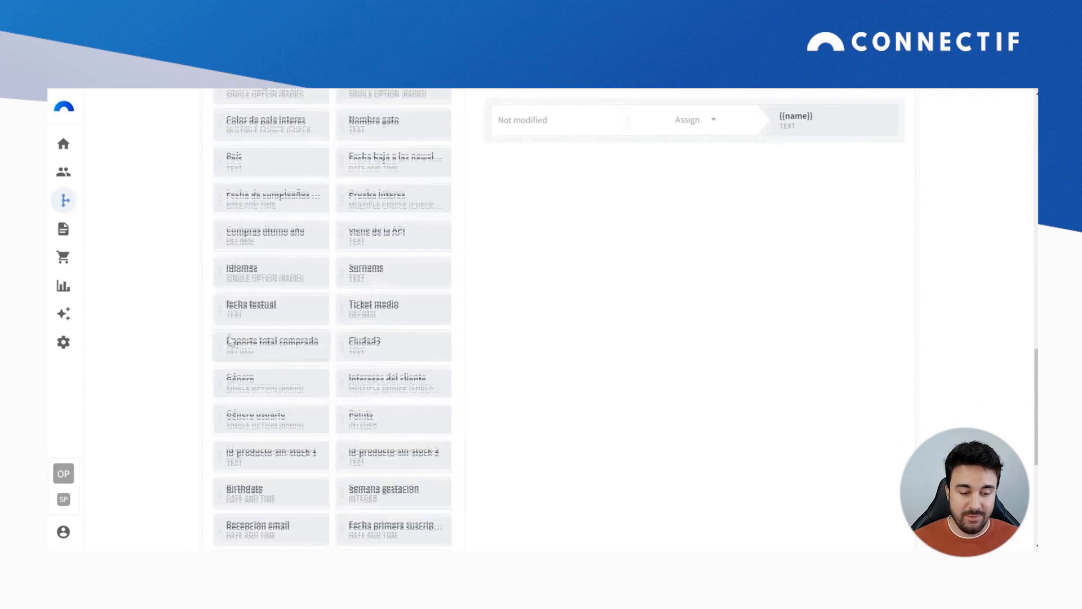
scroll(231, 338, down, 2)
drag(371, 408, 509, 144)
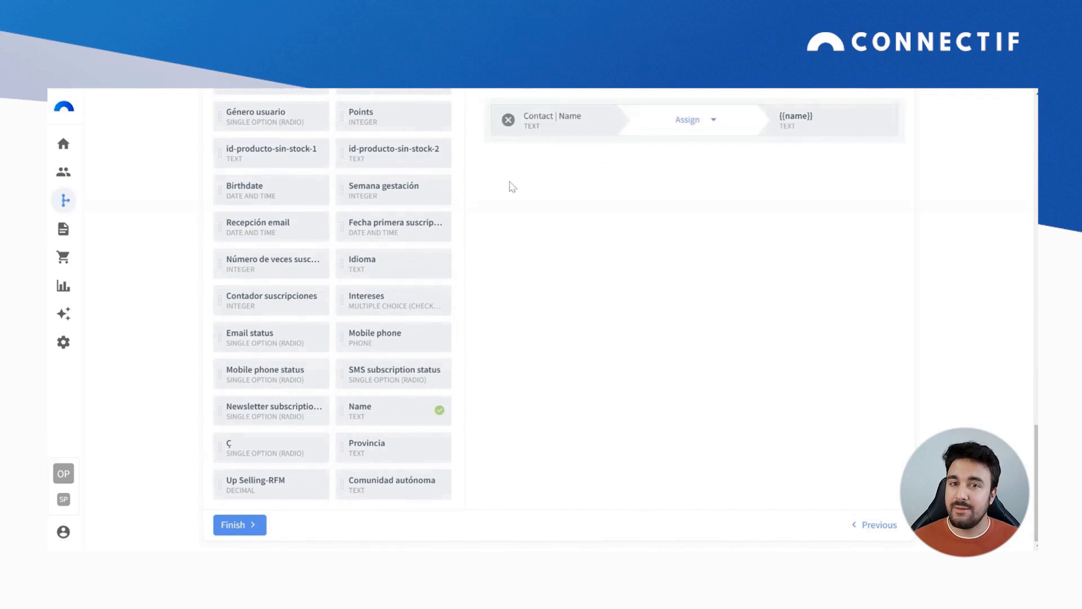
Step: Collapse the Contact field group and finish the Send Email node's configuration, returning to the workflow
scroll(512, 186, up, 15)
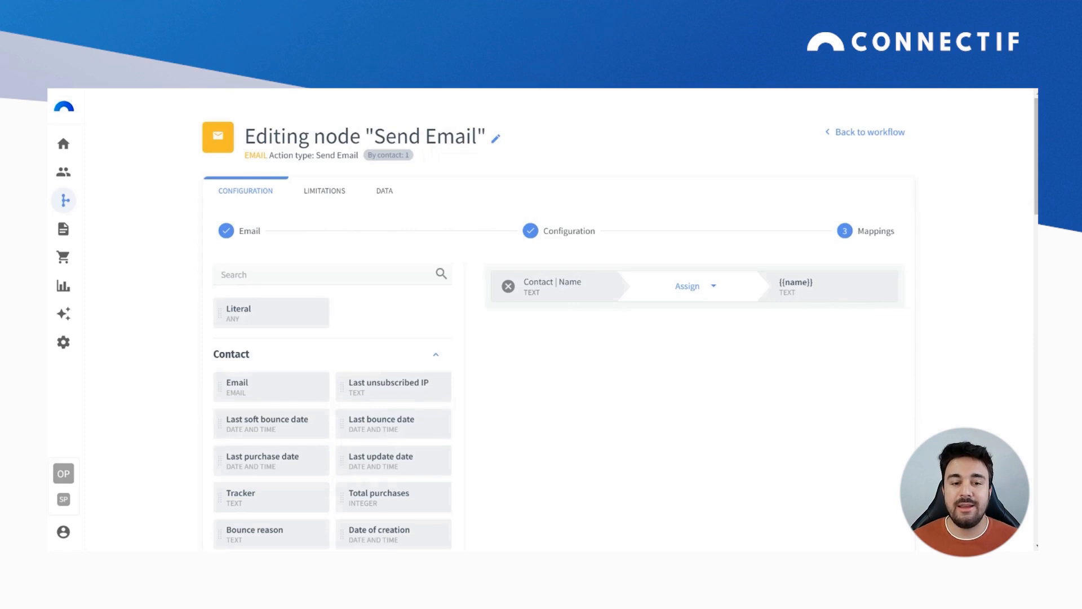
click(429, 356)
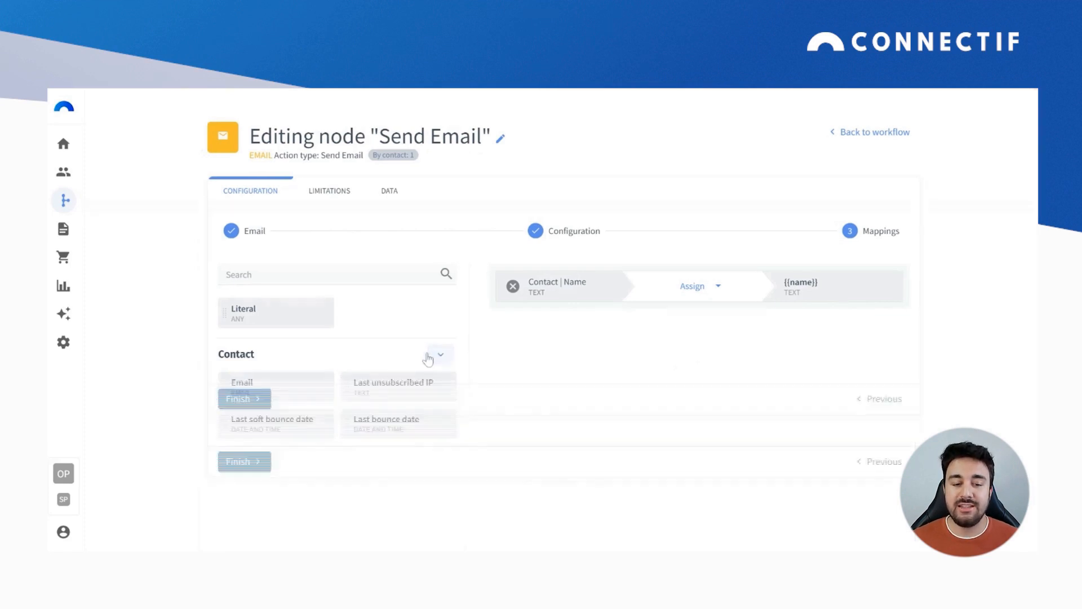
click(256, 391)
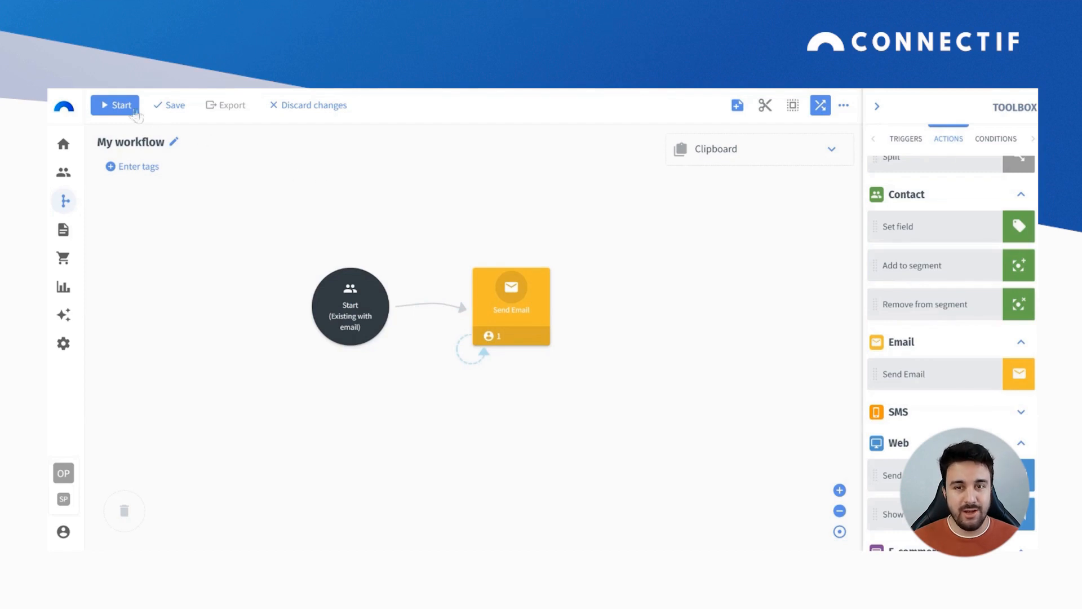
Step: Schedule the workflow to start on 08/23/2023 at 6:00 PM and return to the list of workflows
click(121, 106)
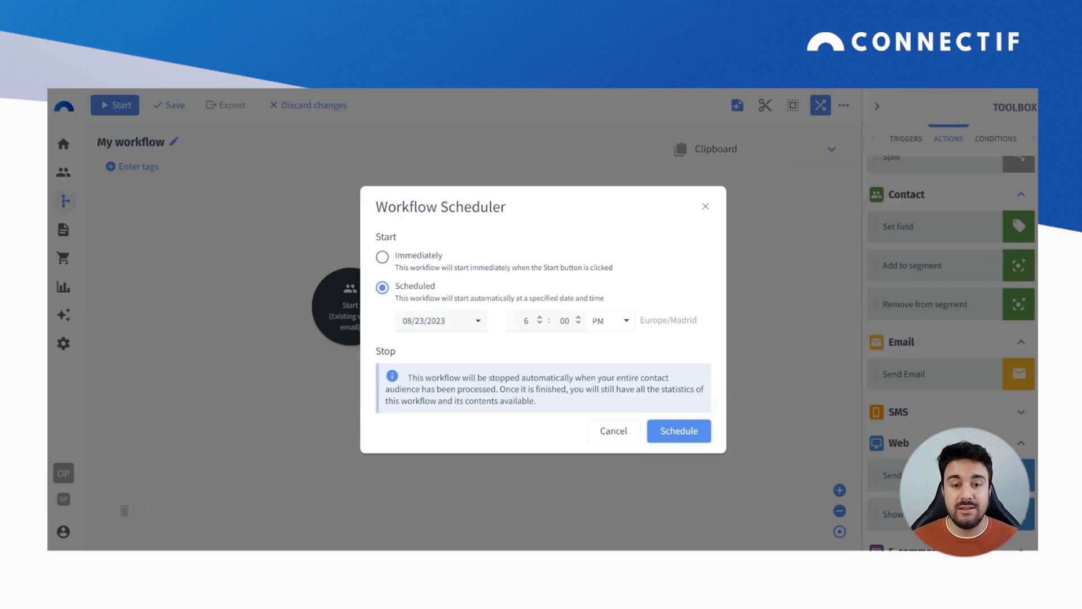
click(668, 433)
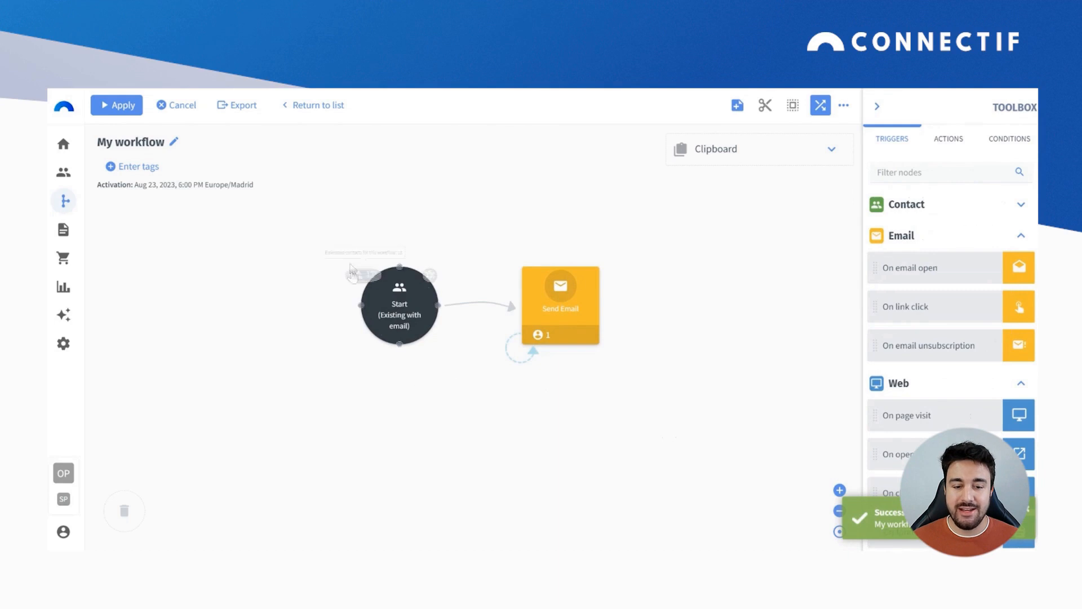
click(317, 106)
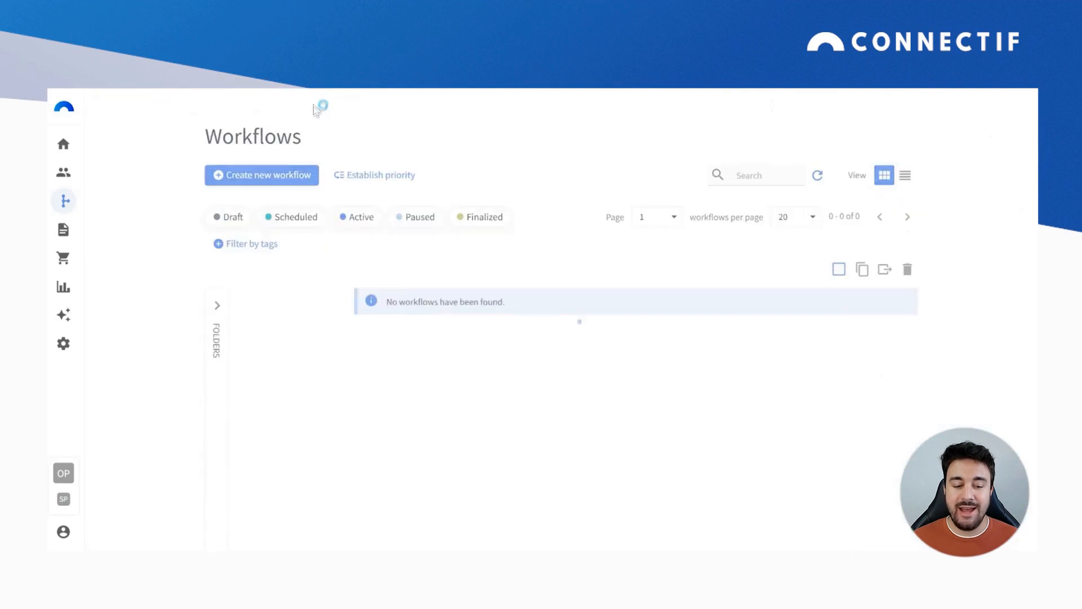